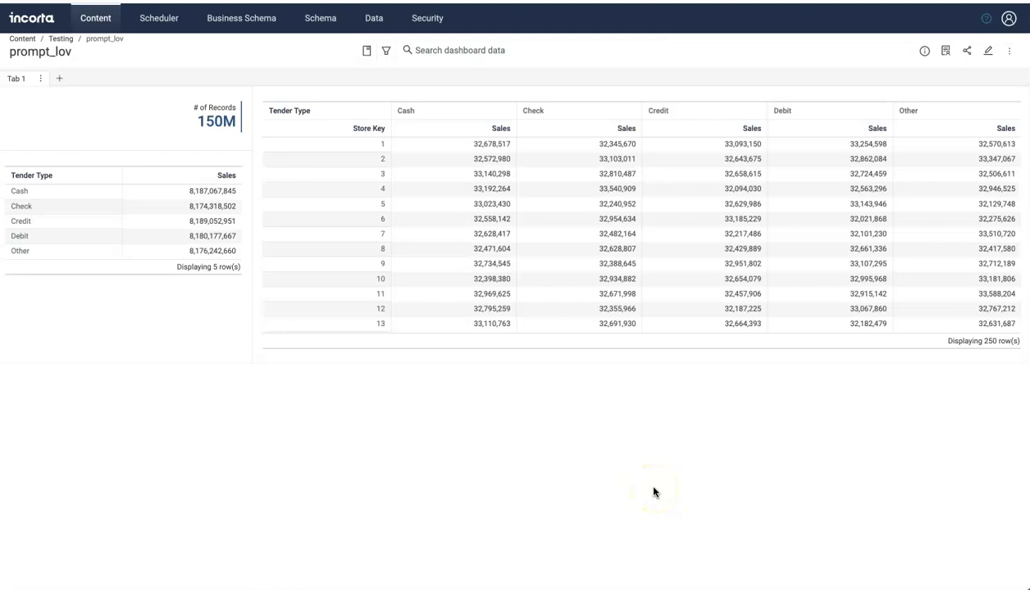
Filter the dashboard to the purchase transaction type, leaving all Store Key values unselected
click(386, 50)
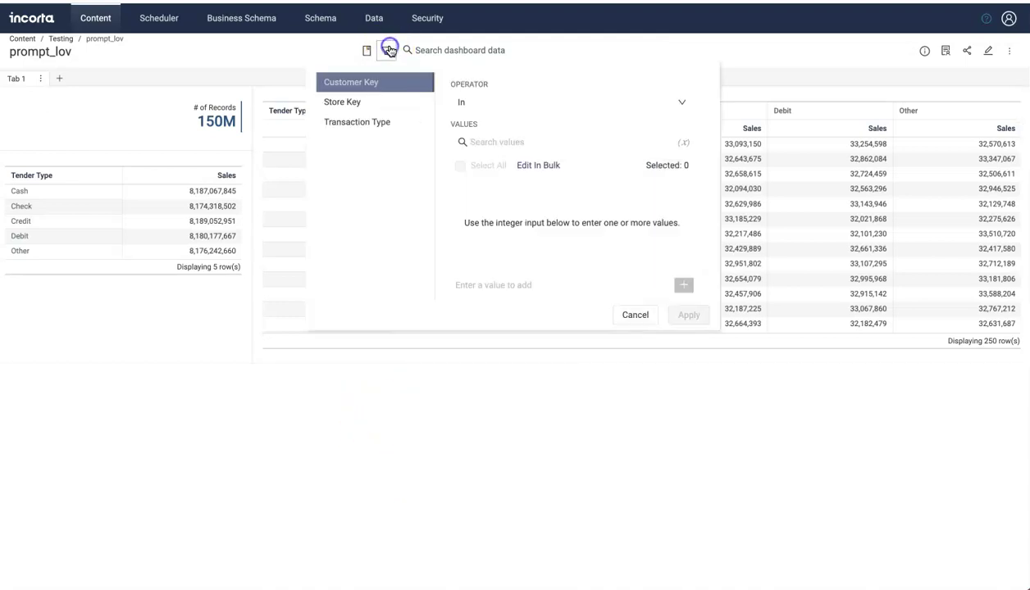
click(338, 122)
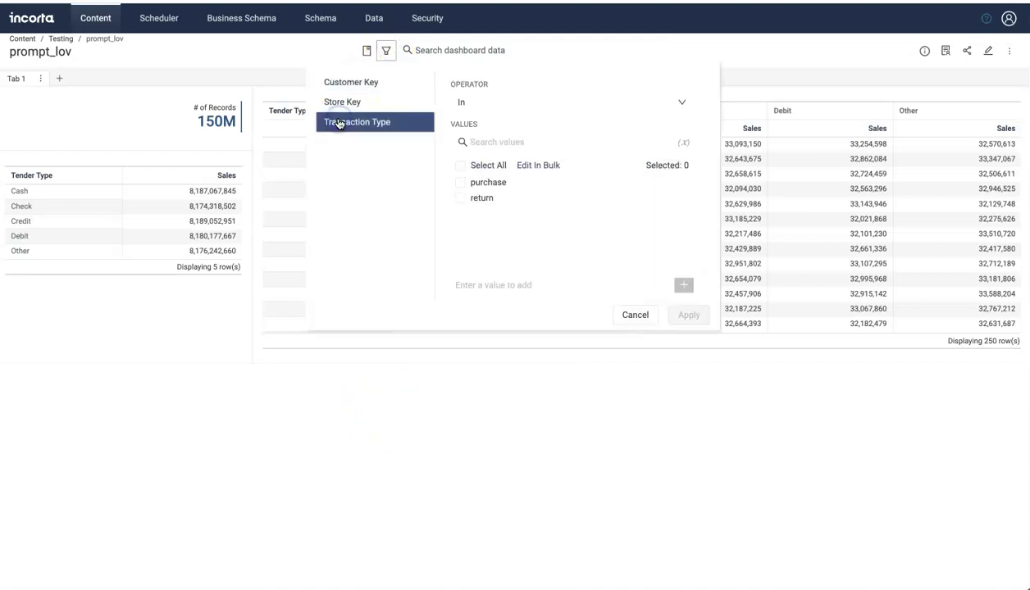
click(460, 182)
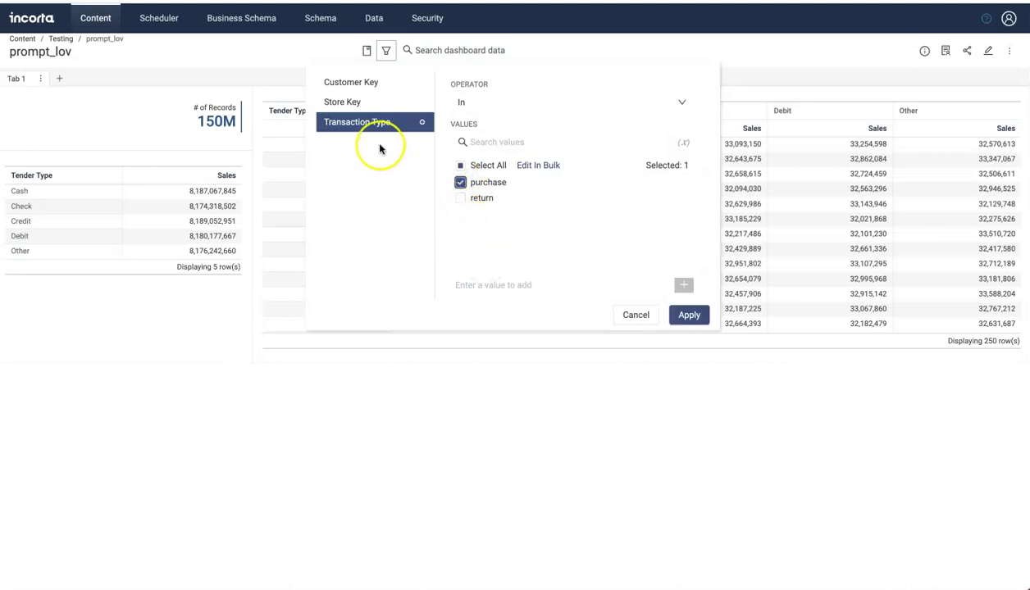
click(346, 102)
click(461, 167)
click(461, 166)
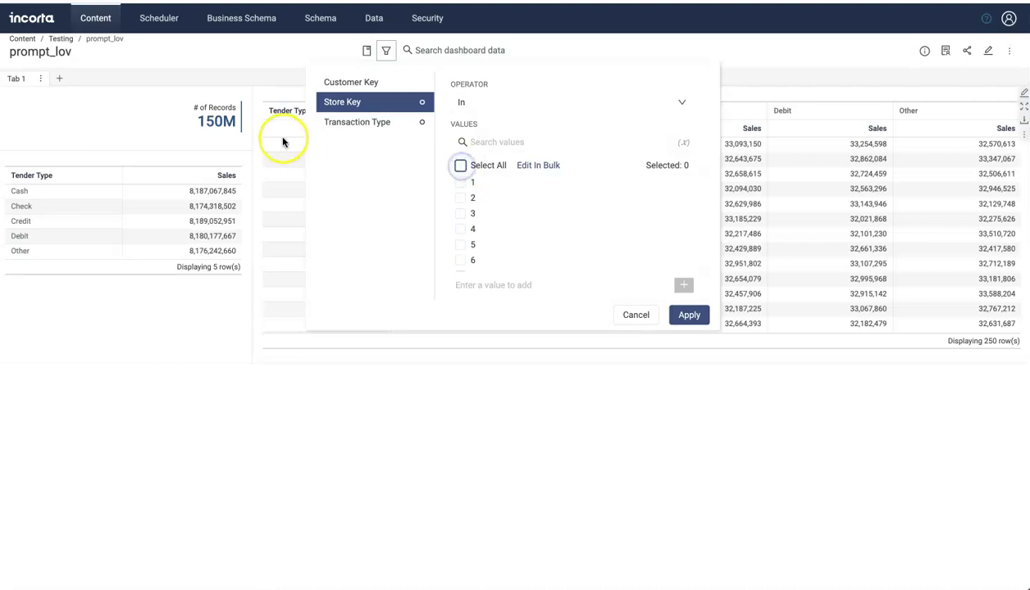
click(348, 122)
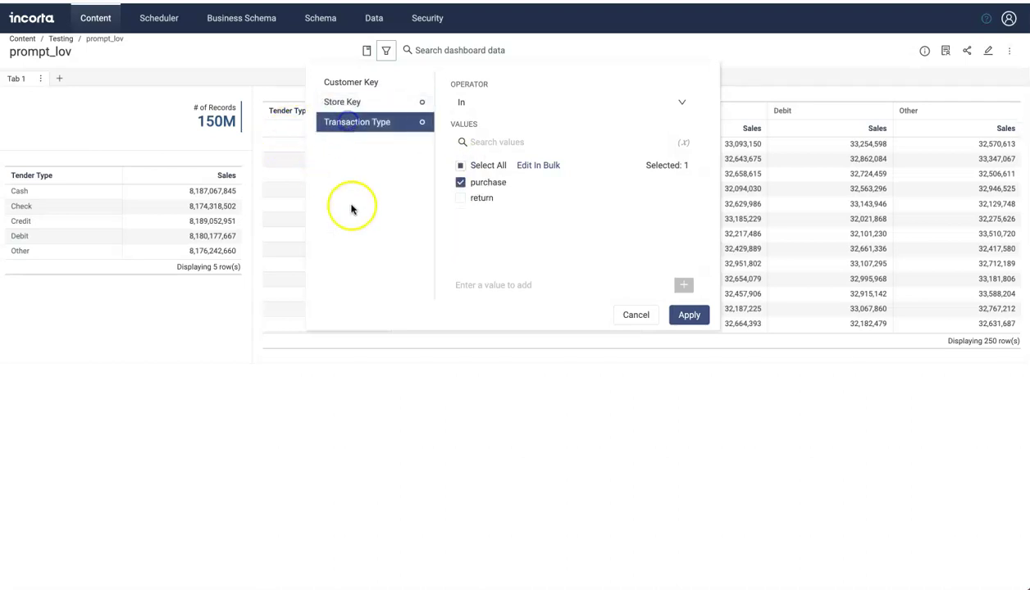
click(691, 315)
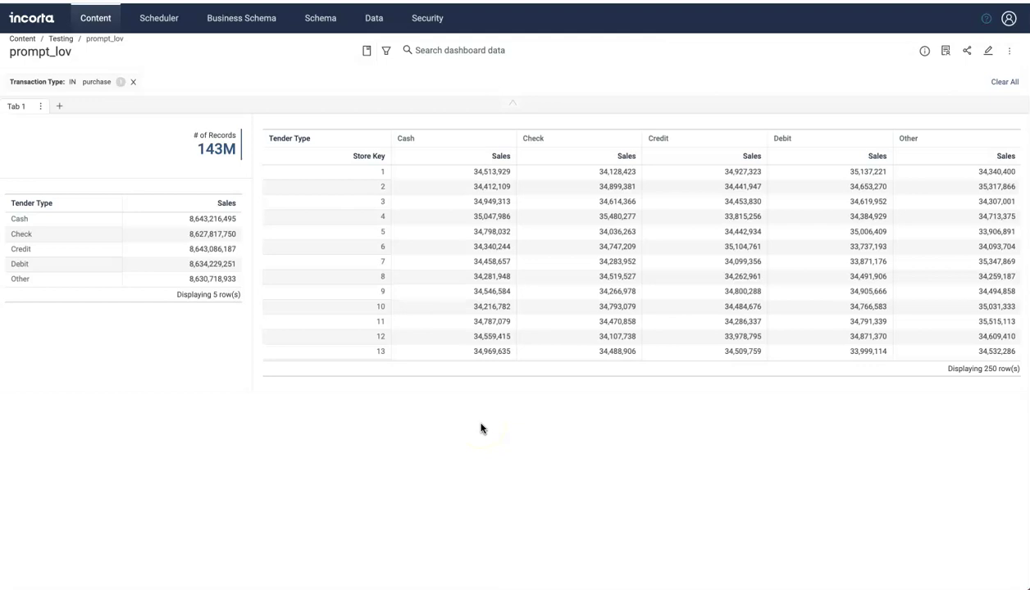
Review the values offered by the Store Key dashboard prompt, leaving the filters as they are
click(387, 50)
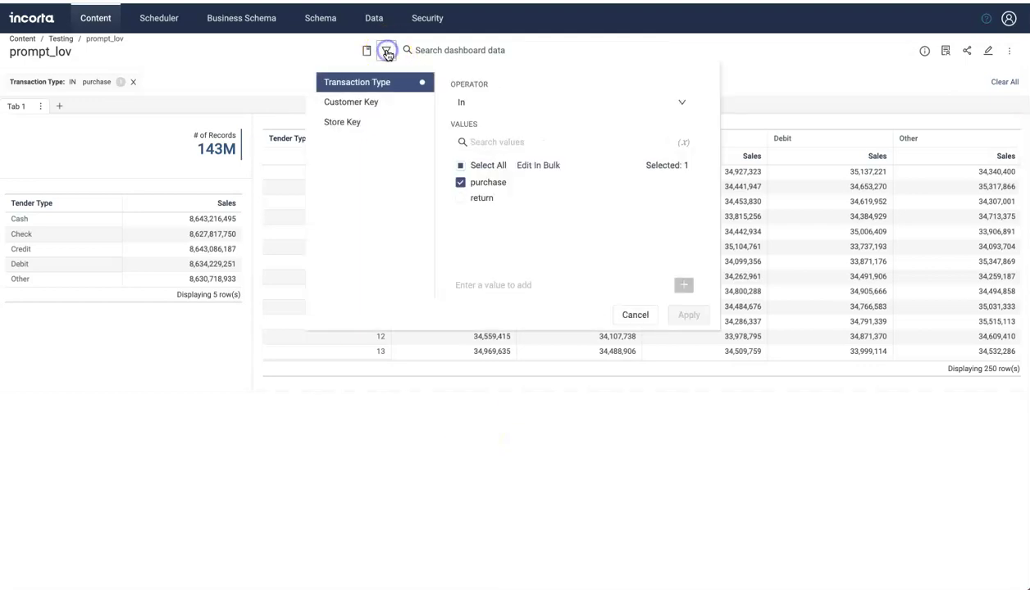
click(351, 121)
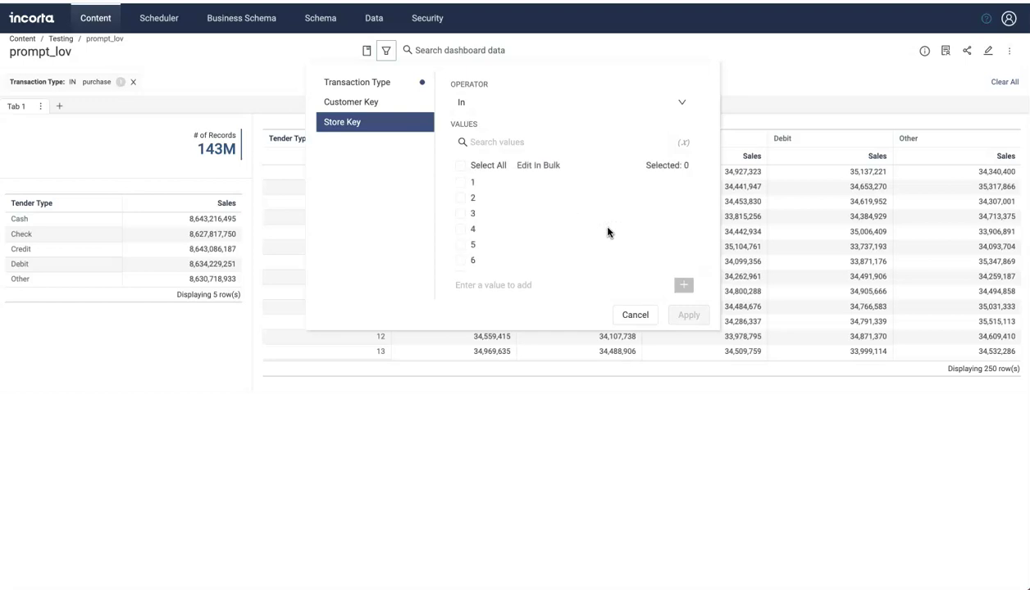
click(633, 316)
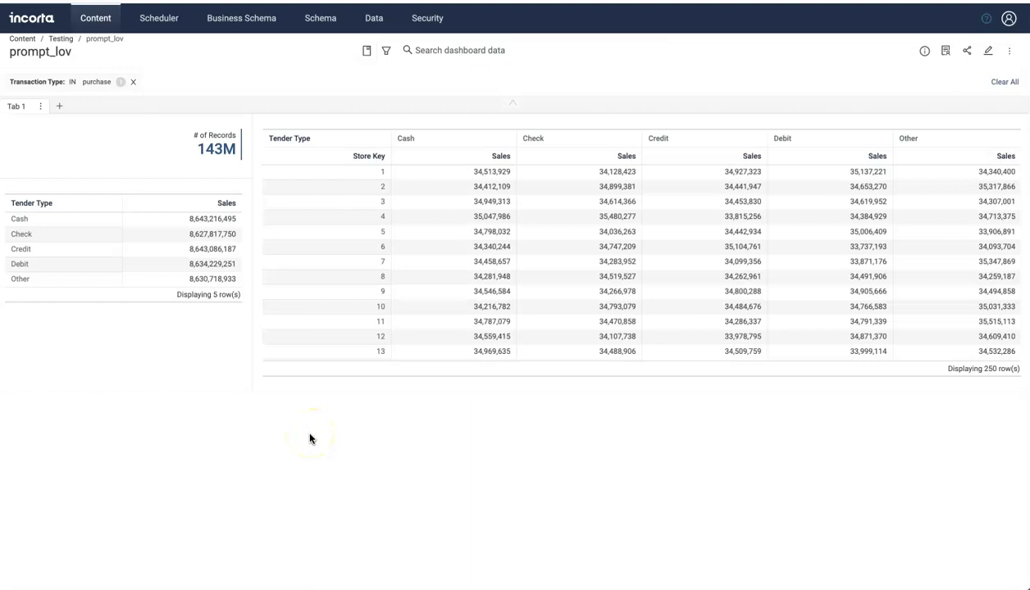
In the Dashboard Filters Manager, check which column the Store Key prompt comes from and remove that prompt
click(1009, 50)
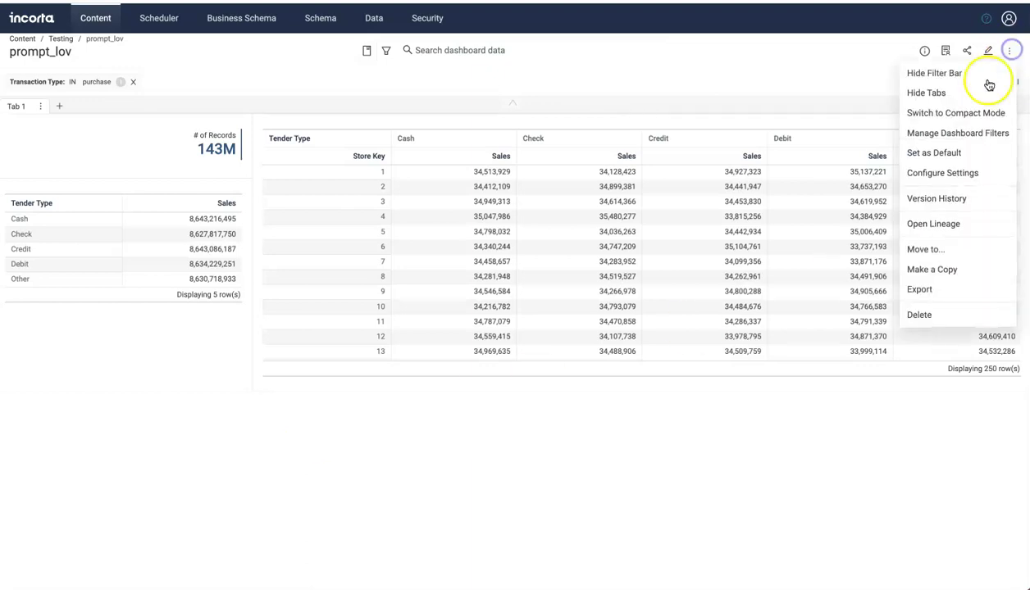
click(953, 132)
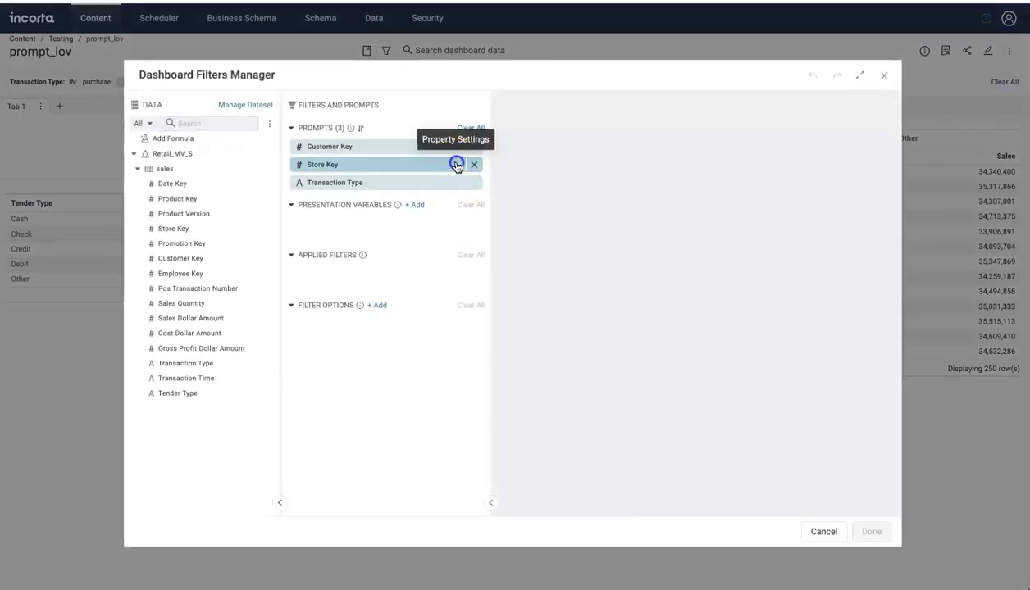
click(458, 166)
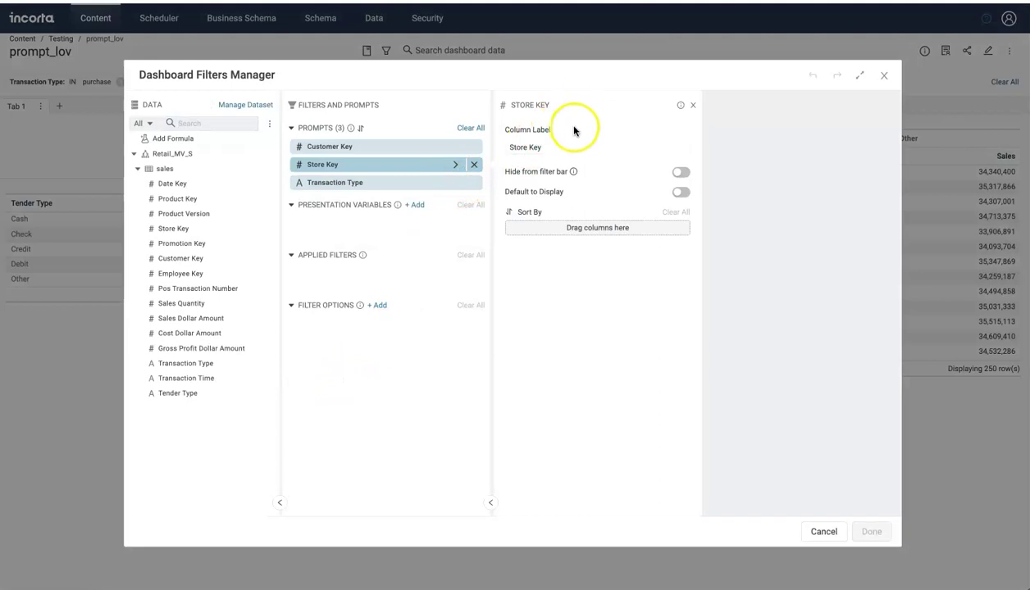
click(680, 106)
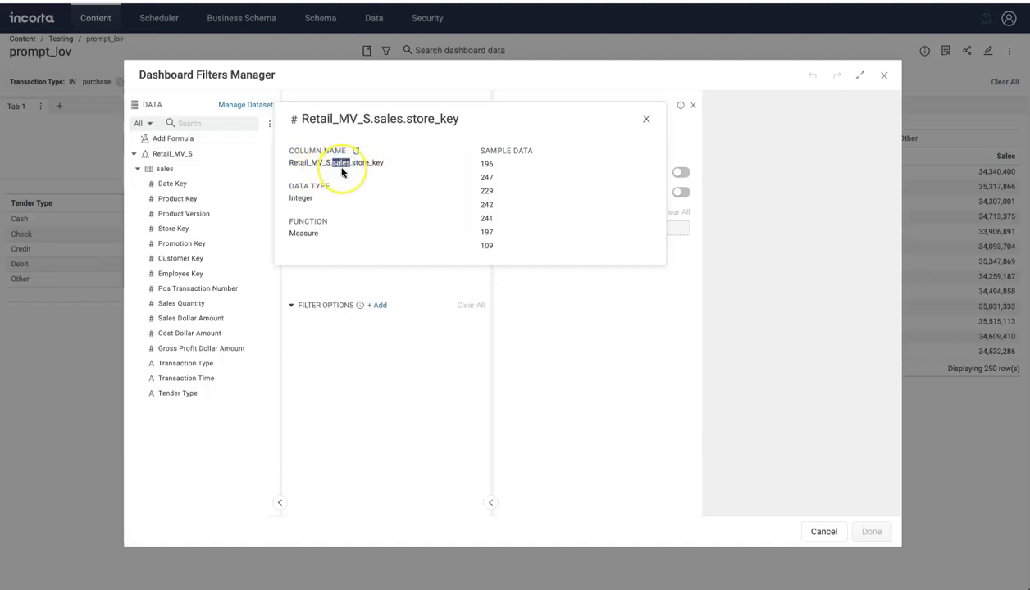
click(646, 119)
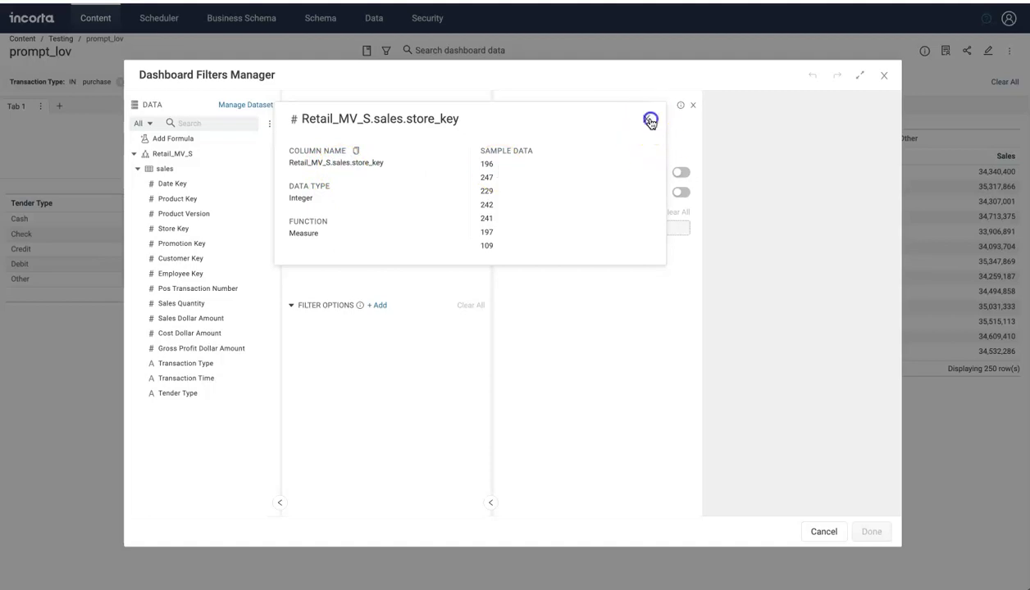
click(475, 166)
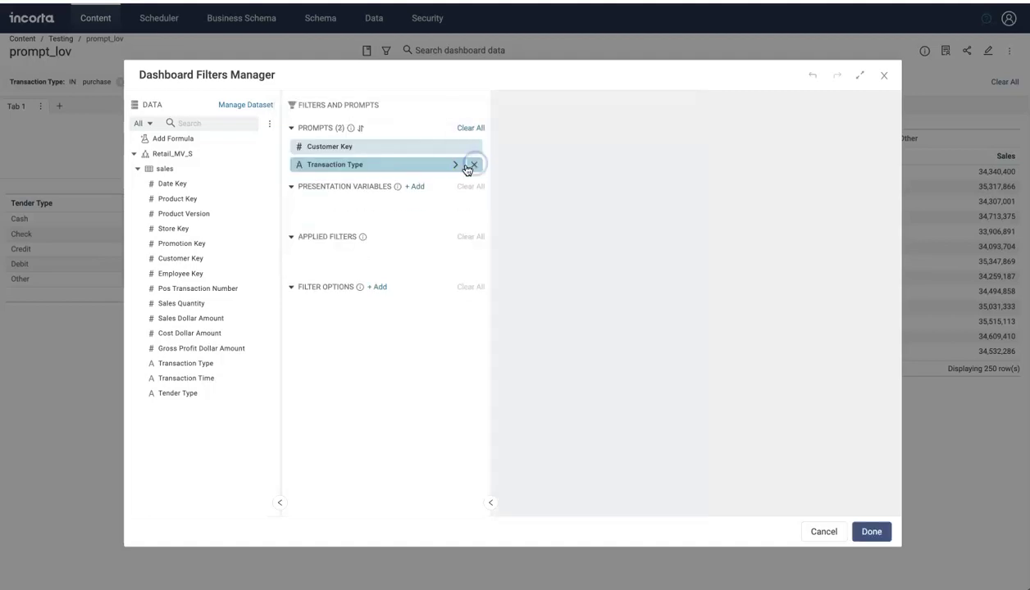
Add the store table from the Retail schema to the dashboard filters' dataset
click(237, 105)
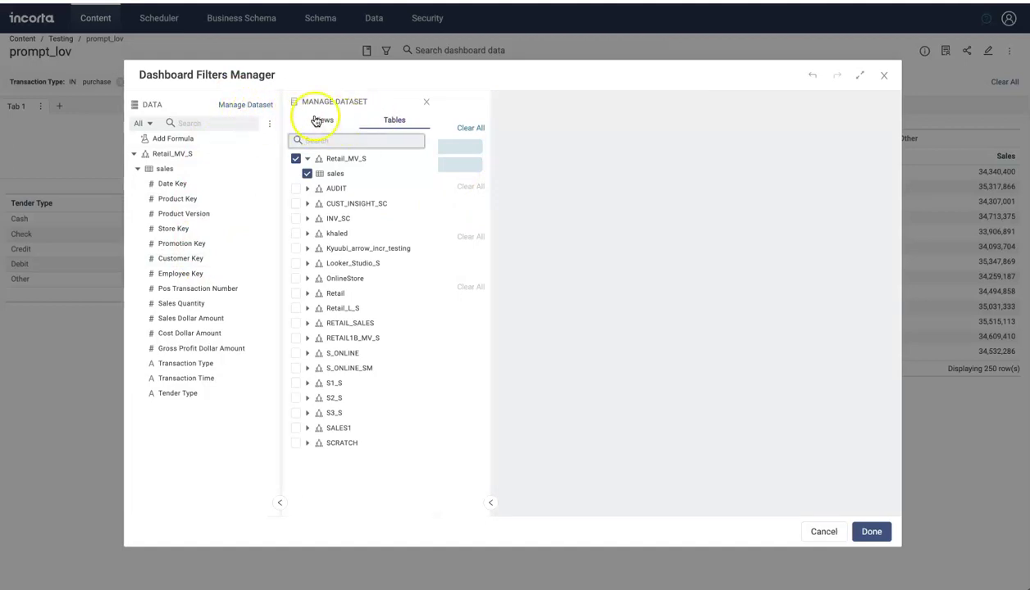
click(308, 293)
click(307, 383)
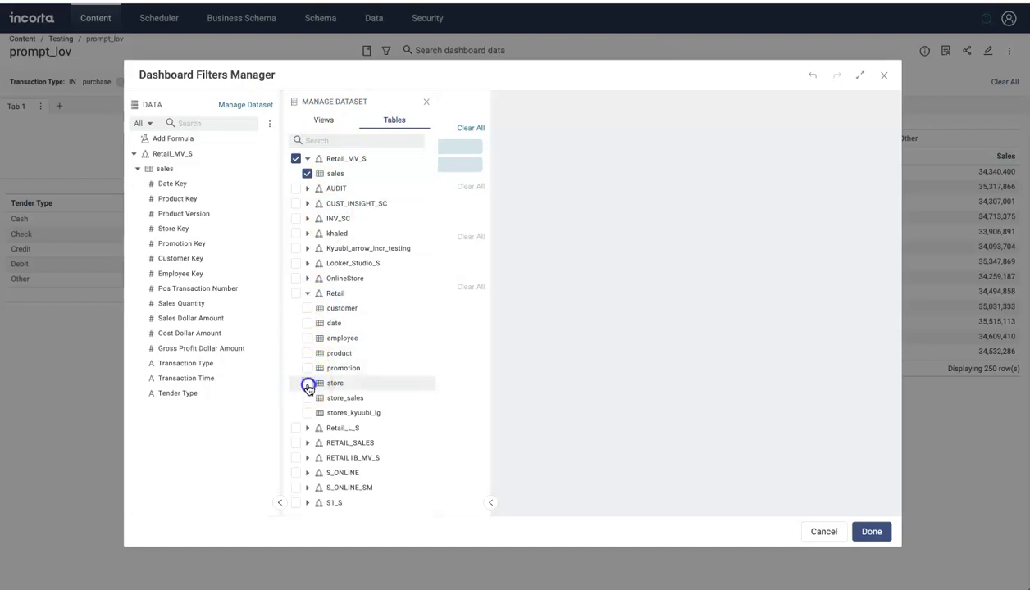
click(425, 102)
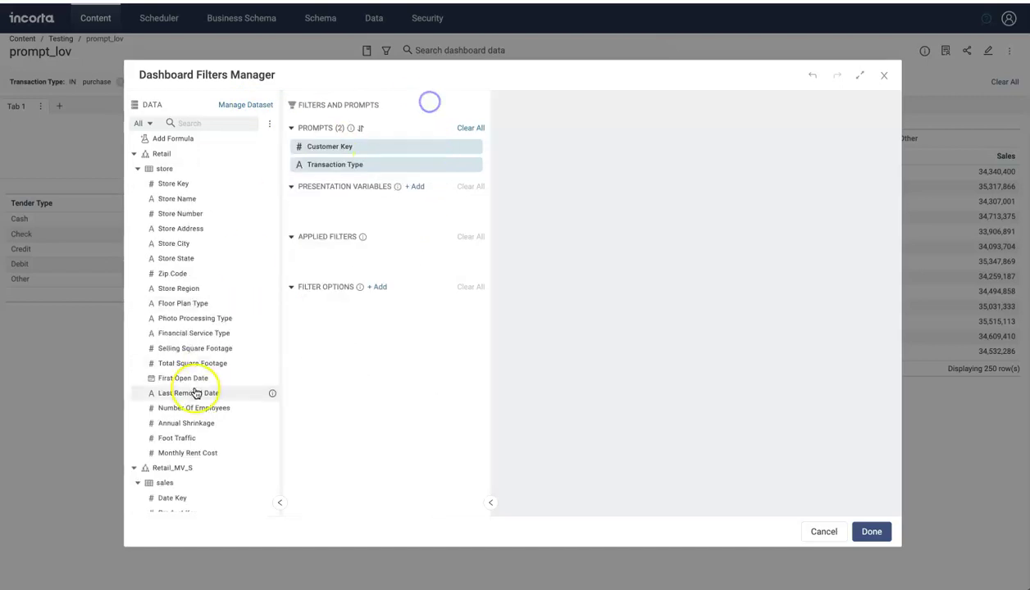
Add Store Key from the Retail store table as a prompt between Customer Key and Transaction Type, and save the dashboard filters
scroll(195, 392, down, 3)
scroll(195, 392, up, 3)
drag(172, 185, 361, 165)
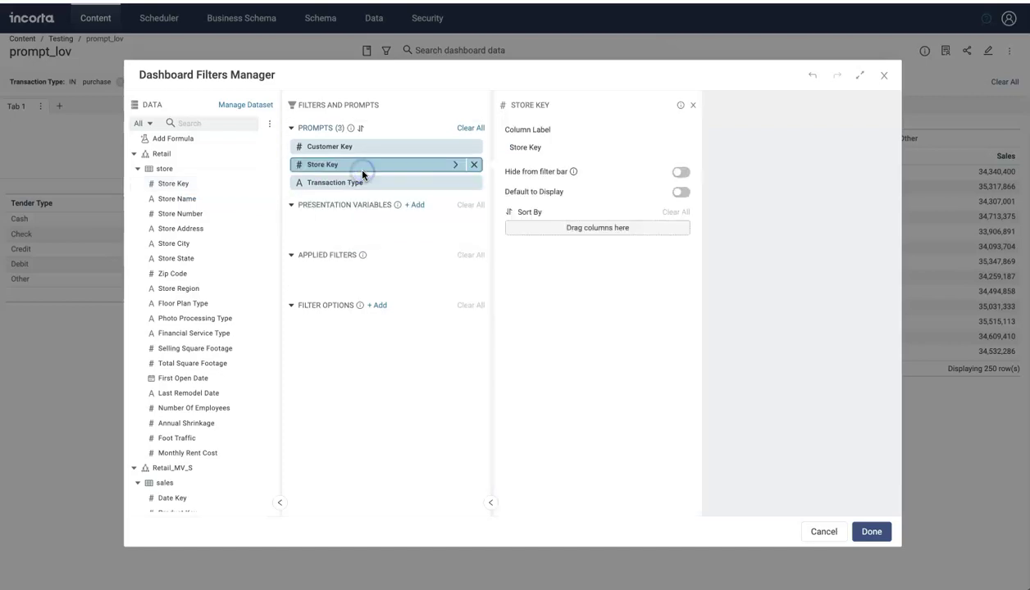
click(870, 532)
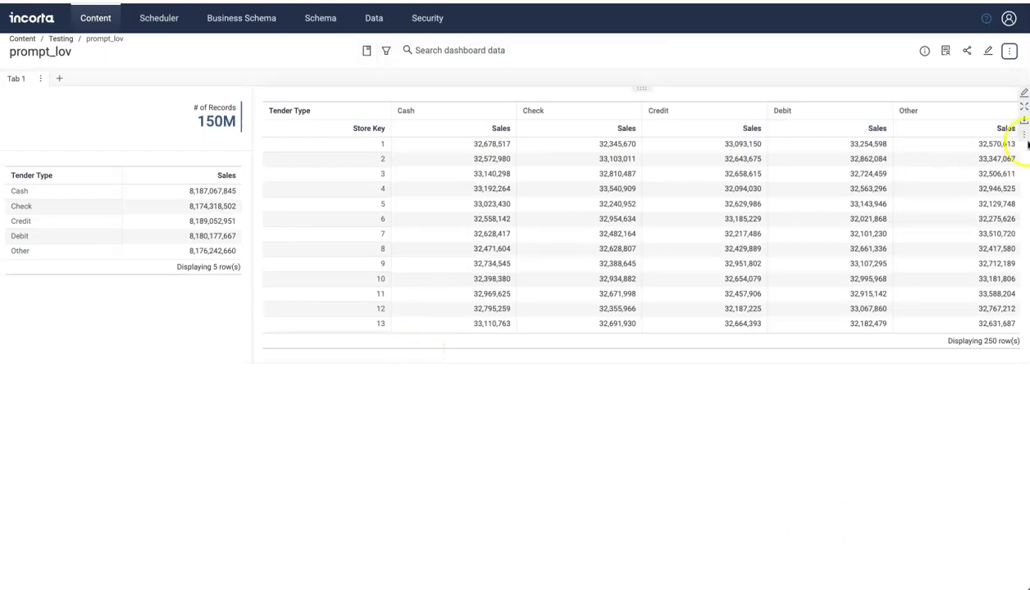
Open the store sales pivot table insight for editing and add the Retail schema's store table to its dataset
click(1022, 92)
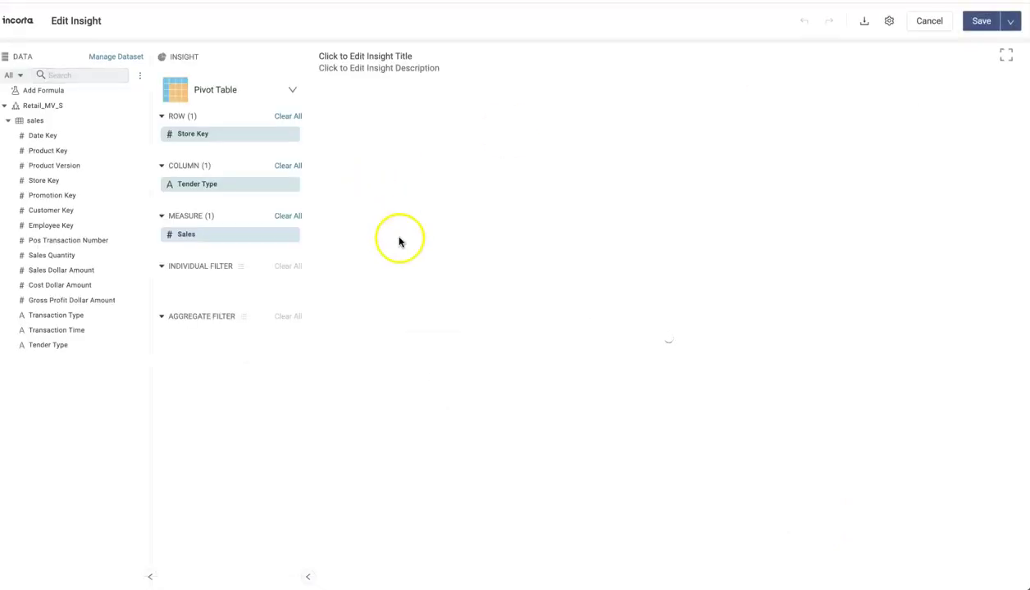
click(105, 56)
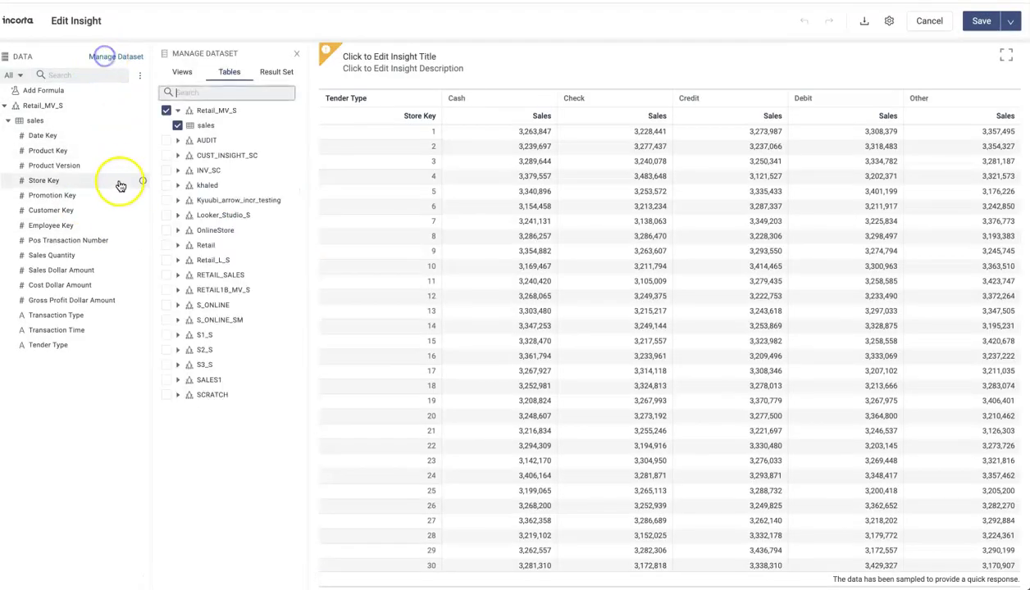
click(177, 246)
click(177, 335)
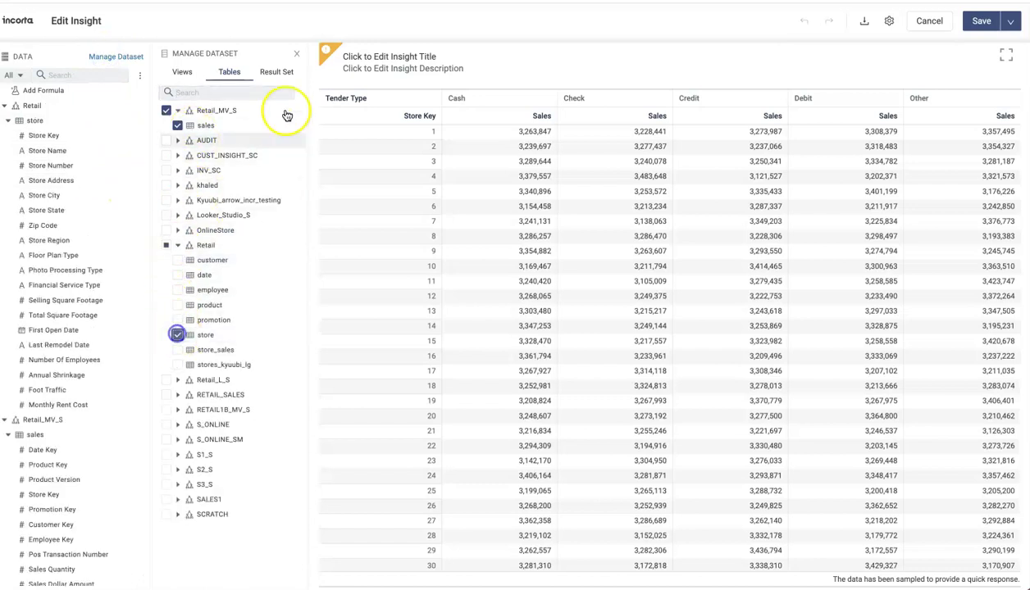
click(296, 53)
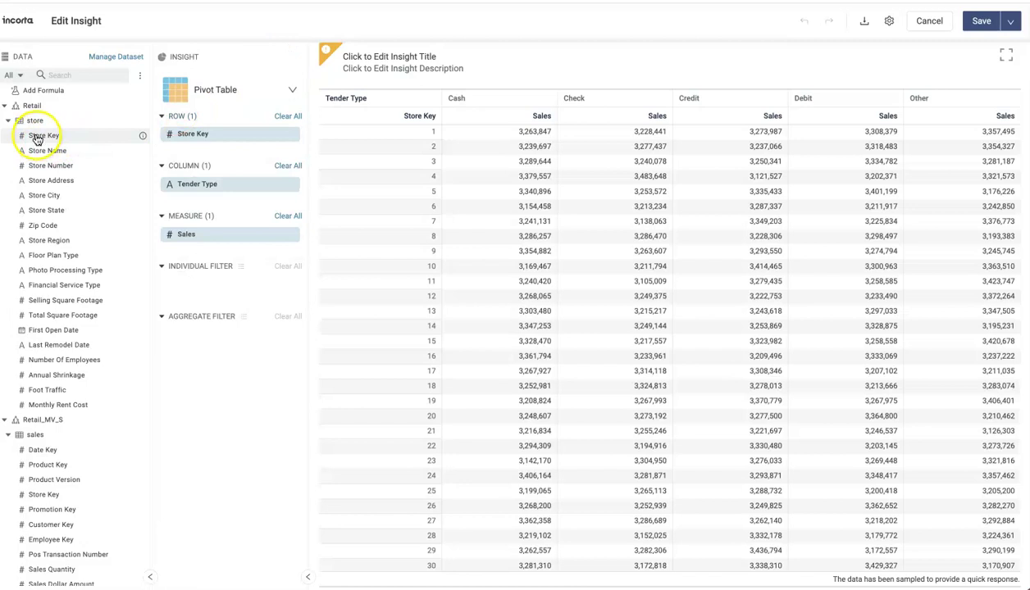
Replace the pivot table's row column with Store Key from the Retail store table
click(293, 134)
drag(47, 137, 200, 134)
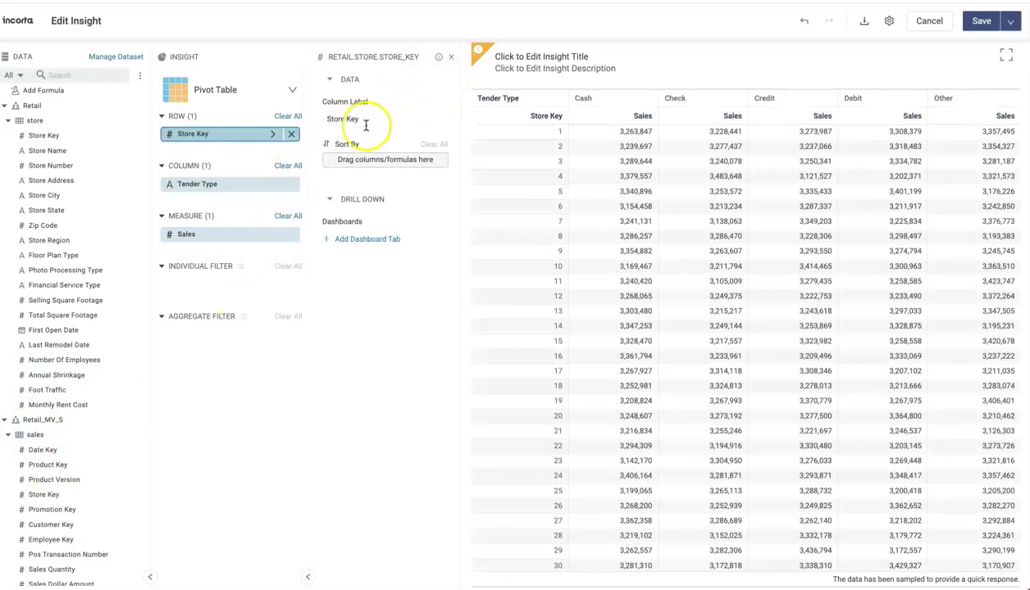
Inspect the Sales measure's query plan with Store Key taken from the Retail store table
click(273, 235)
click(377, 324)
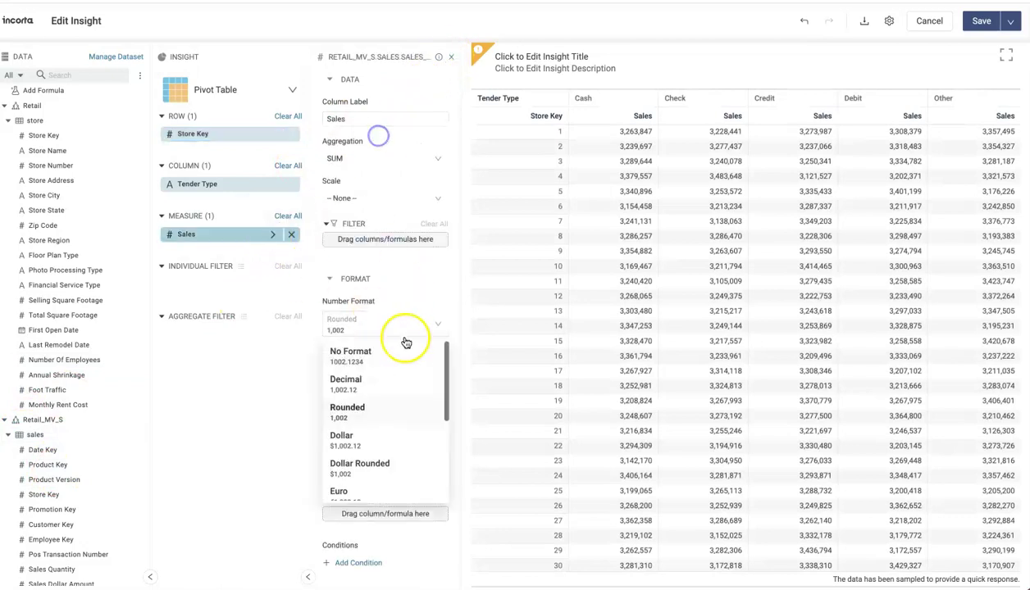
click(266, 507)
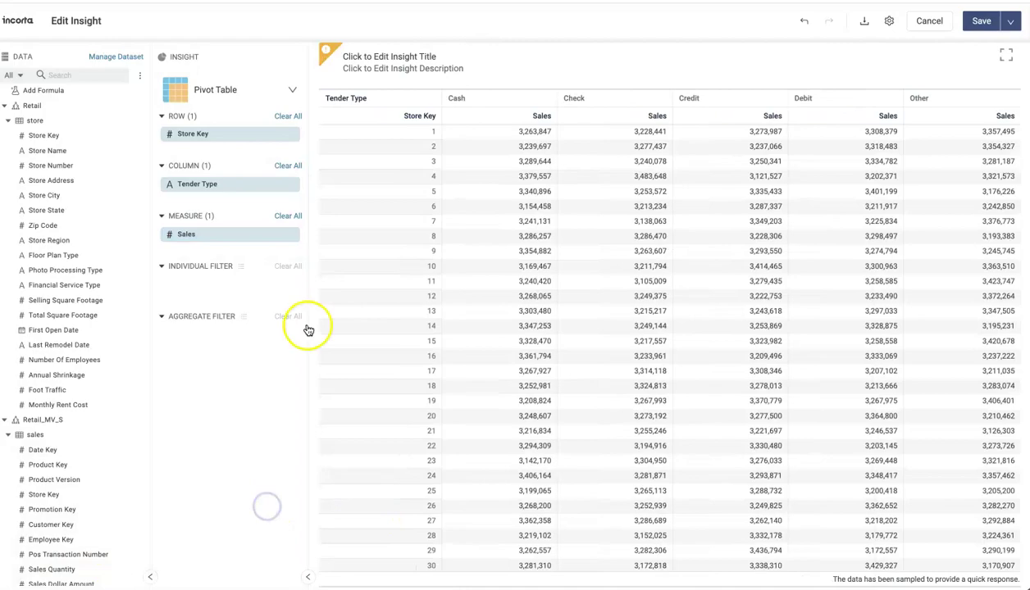
click(272, 234)
scroll(401, 337, down, 2)
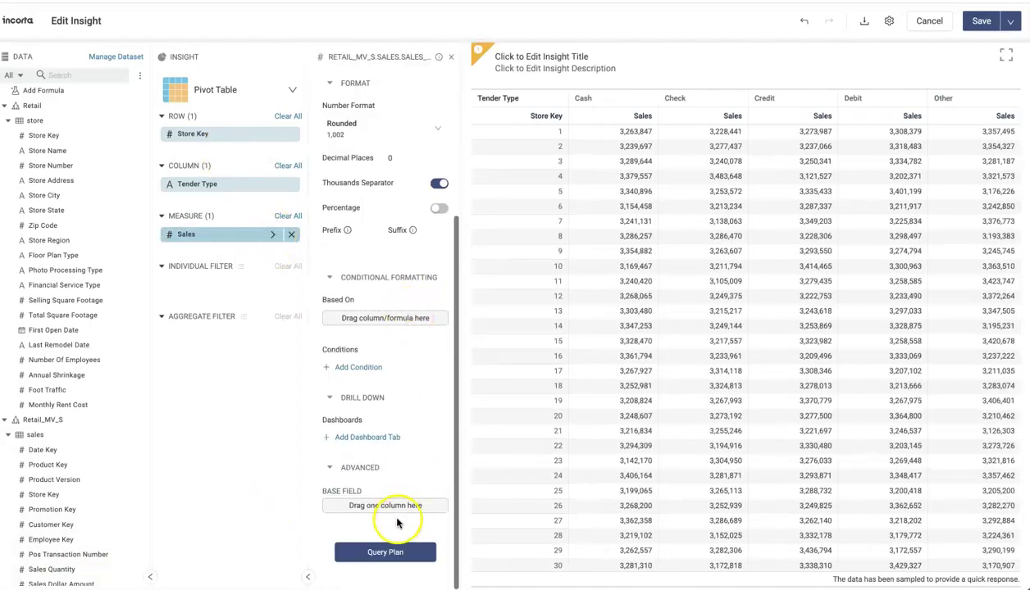
click(379, 552)
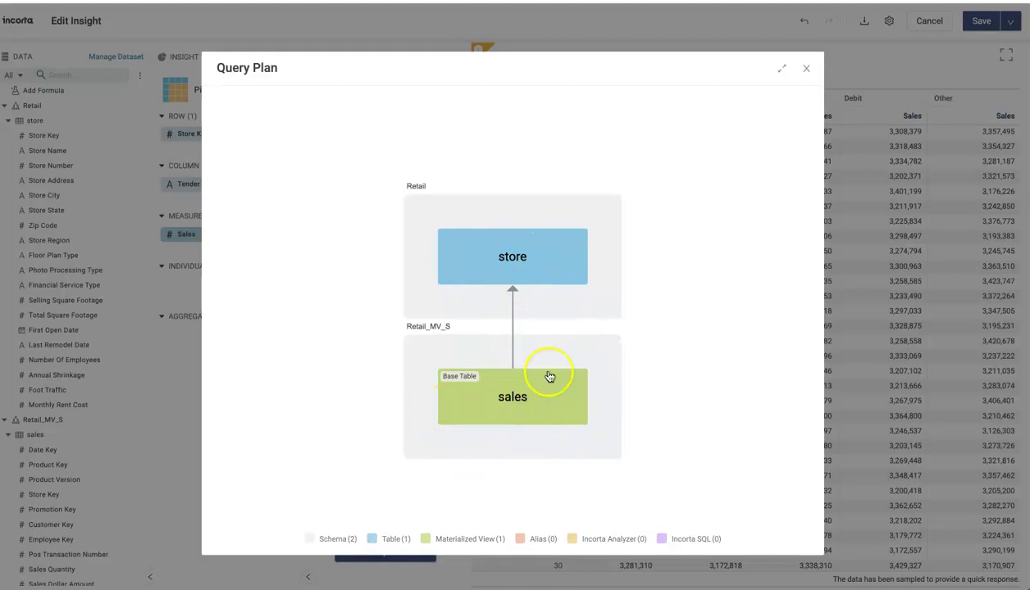
click(806, 69)
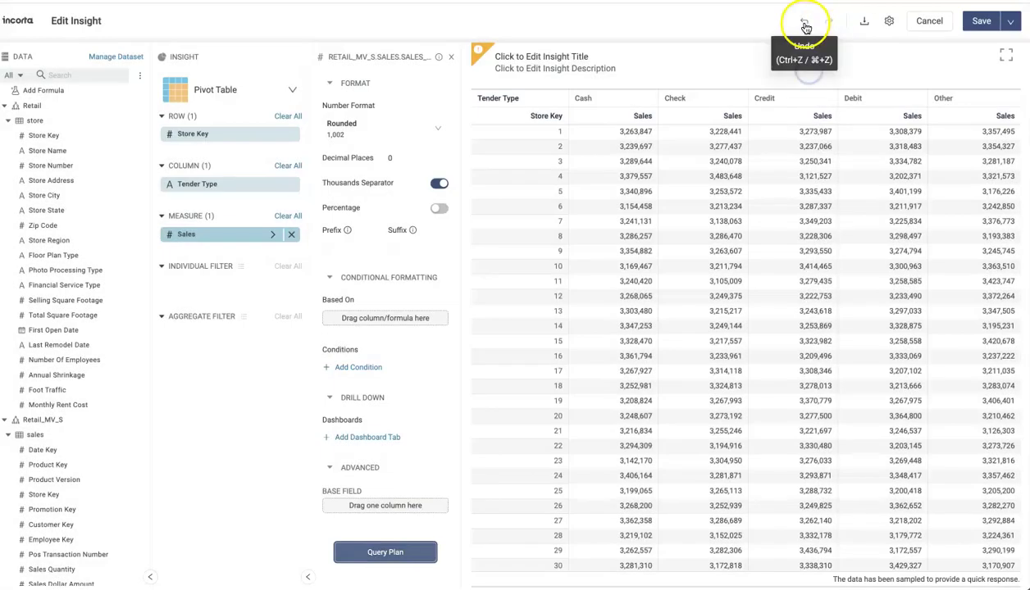
Undo the replacement of the pivot table's Store Key row column
click(806, 25)
click(807, 25)
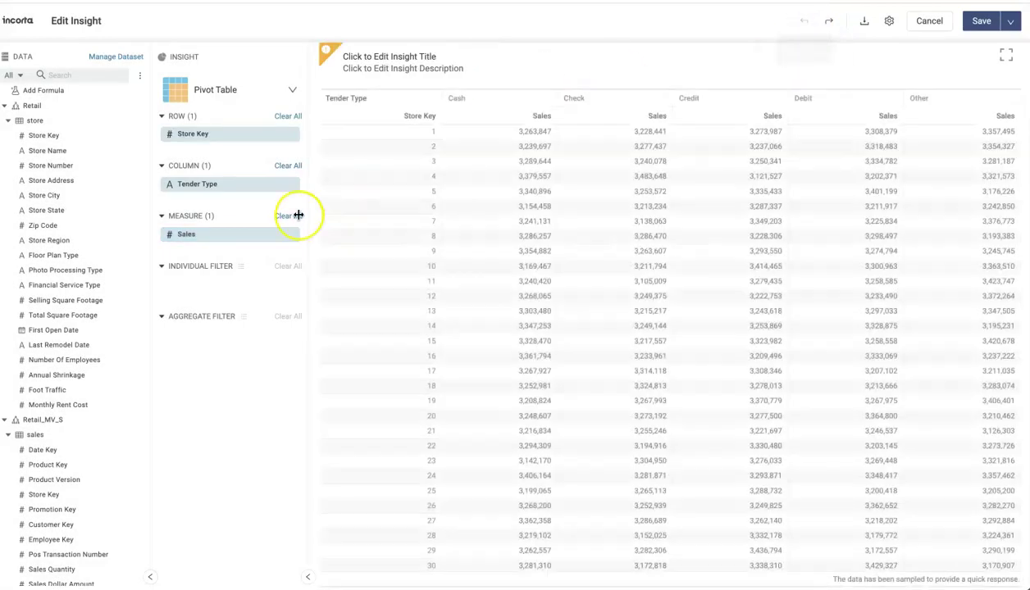
Check the source of the original Store Key row column and inspect the Sales measure's query plan for comparison
click(273, 136)
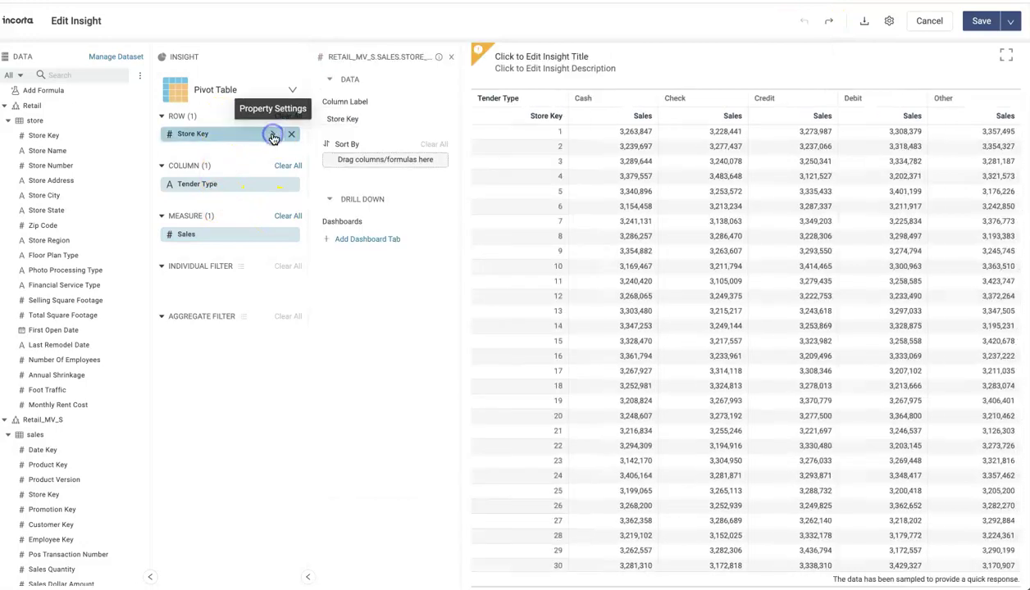
click(272, 234)
scroll(421, 494, down, 5)
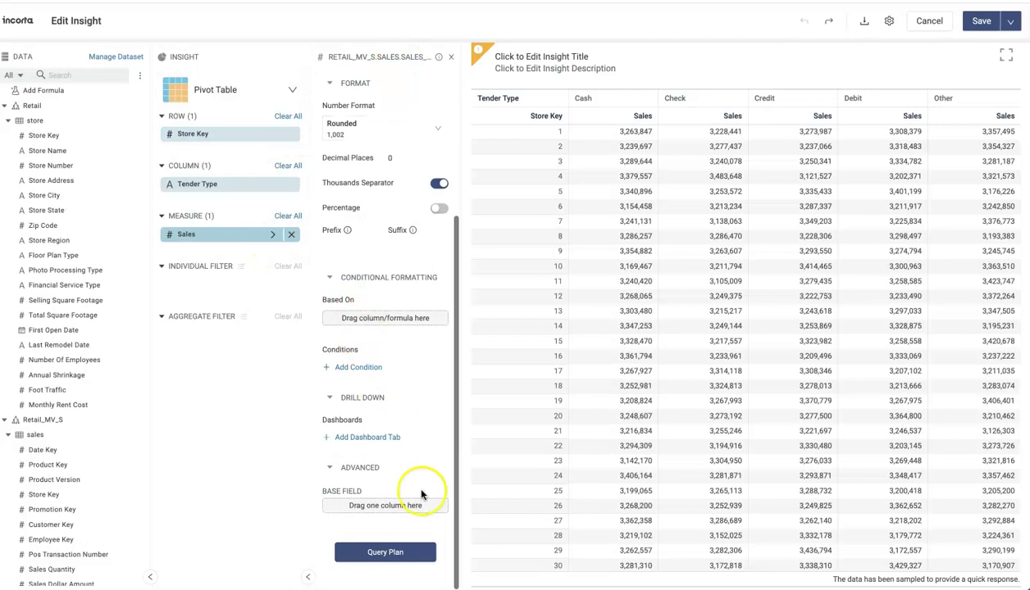
click(395, 553)
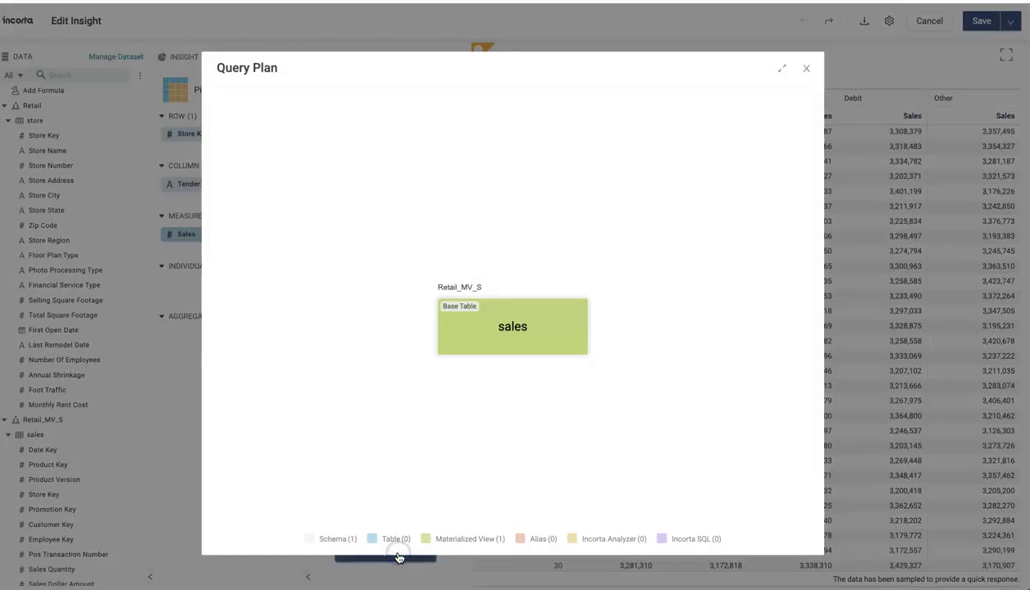
click(806, 71)
Replace the pivot table's row column with Store Key from the Retail store table
click(293, 134)
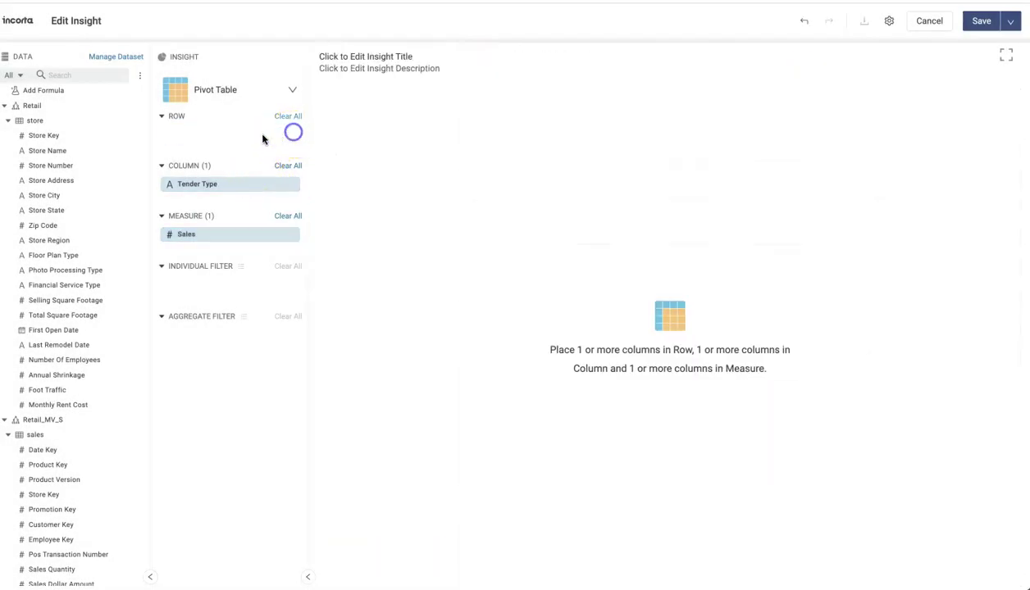
drag(48, 138, 211, 140)
Inspect the Sales measure's query plan with the store table's key in the rows, then save the insight
click(272, 235)
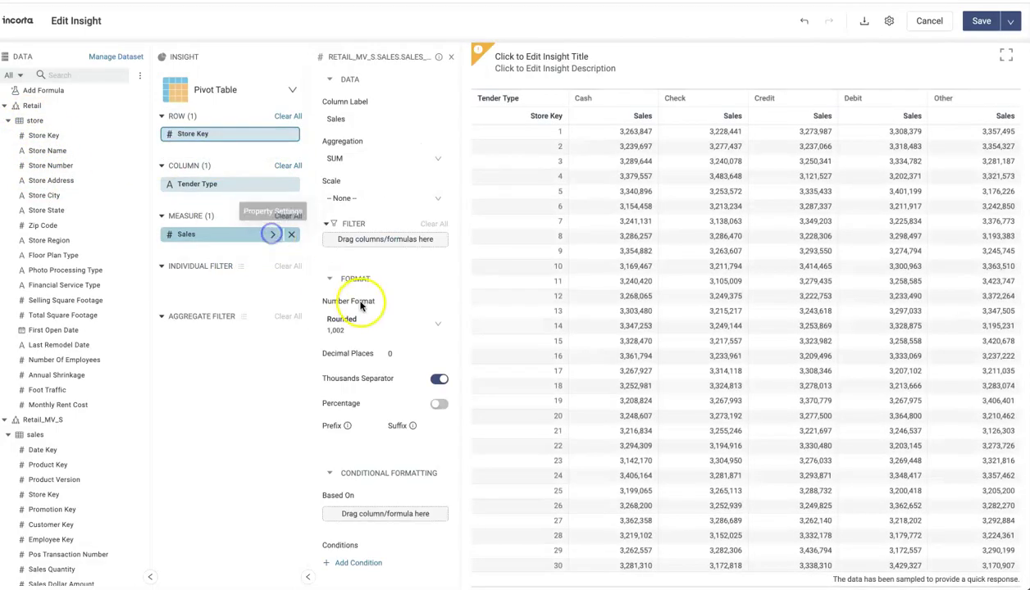
scroll(365, 328, down, 5)
click(379, 549)
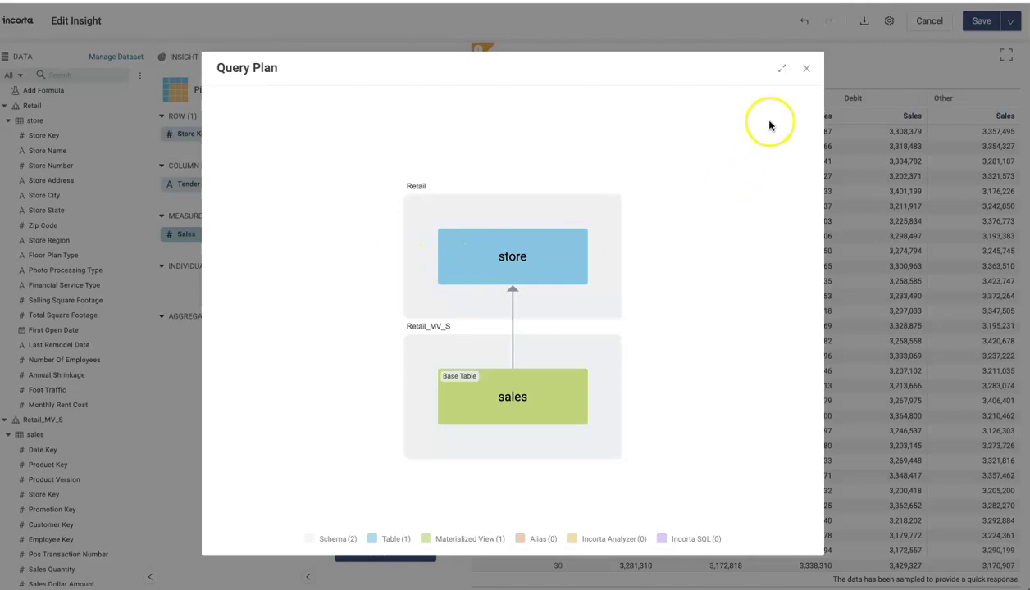
click(805, 67)
click(982, 28)
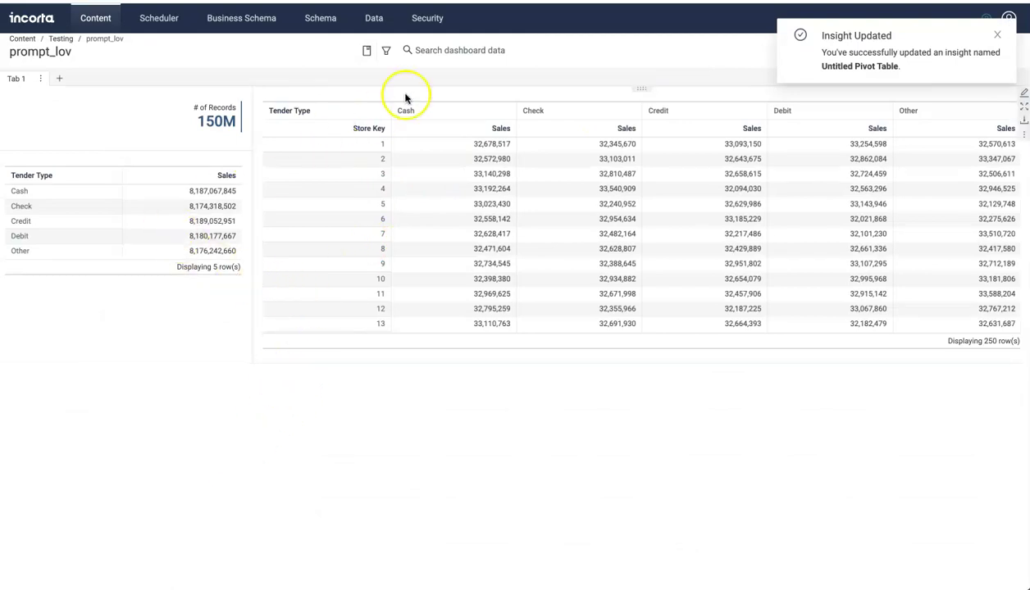
Filter the dashboard by Transaction Type with the value purchase
click(385, 50)
click(351, 121)
click(460, 182)
click(695, 316)
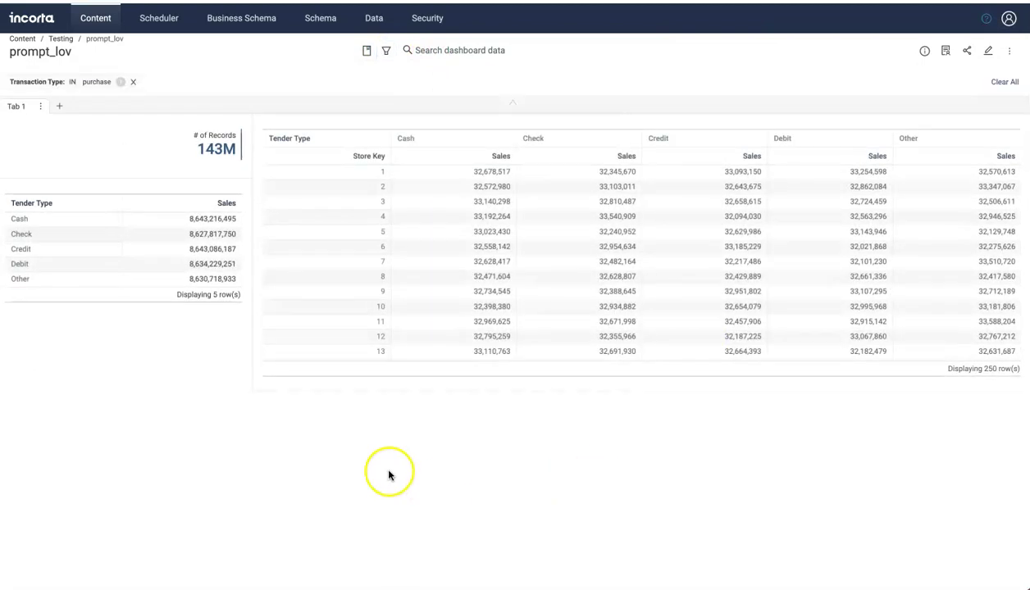
Browse the Store Key prompt's values with the purchase filter applied and try selecting all of them
click(386, 51)
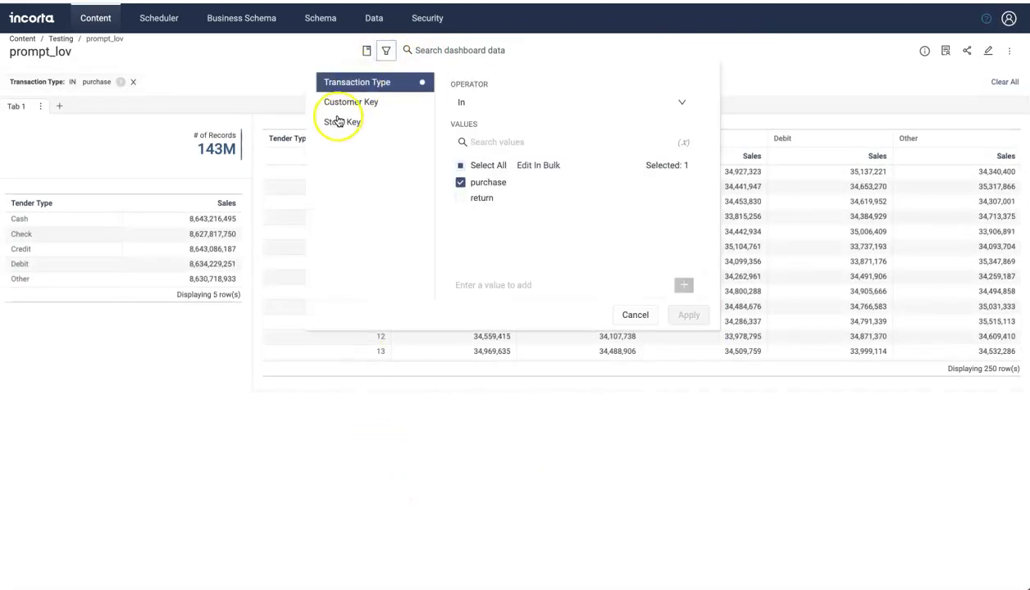
click(341, 121)
scroll(492, 198, down, 15)
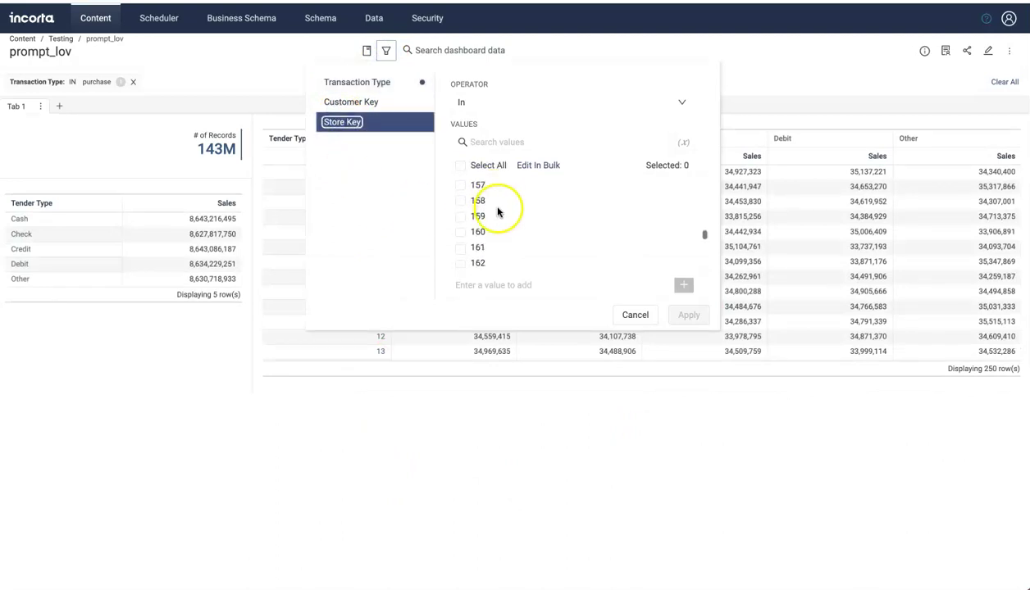
click(461, 166)
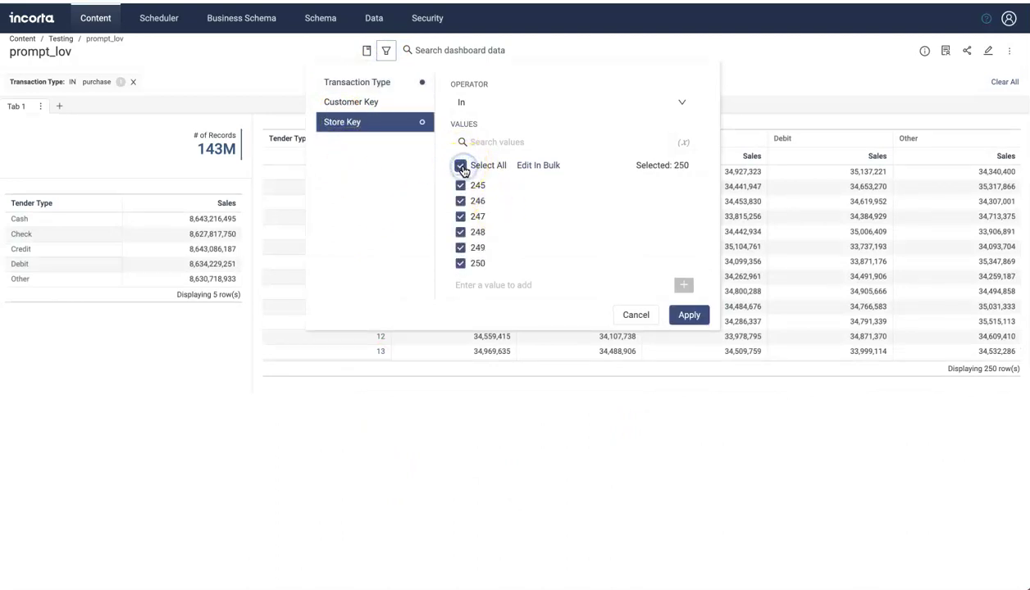
click(461, 186)
Add return to the Transaction Type filter alongside purchase and apply it
click(373, 81)
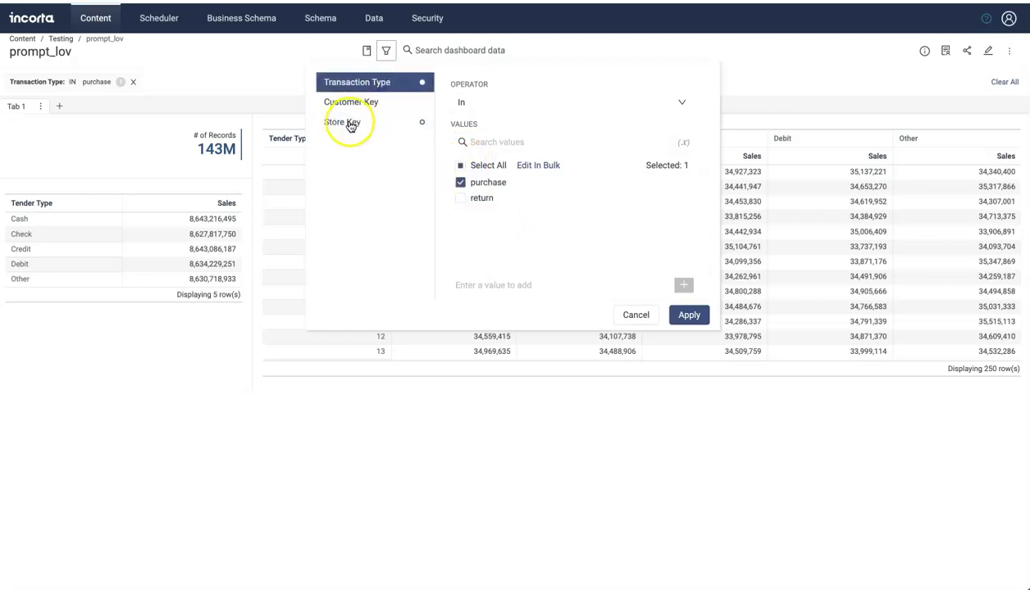
click(460, 199)
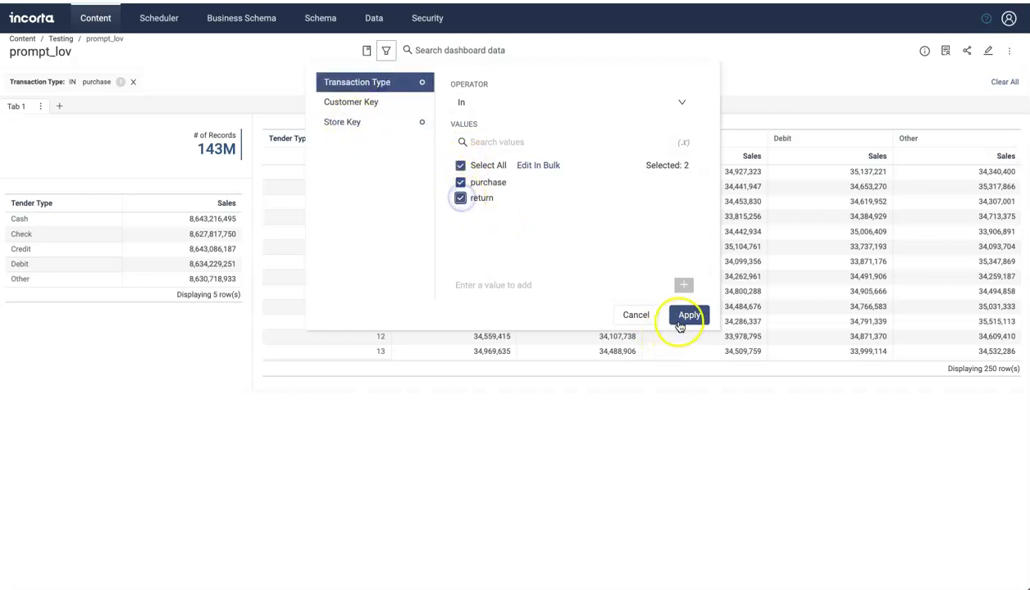
click(681, 325)
Browse the Store Key prompt's values with both transaction types applied and select all of them
click(386, 50)
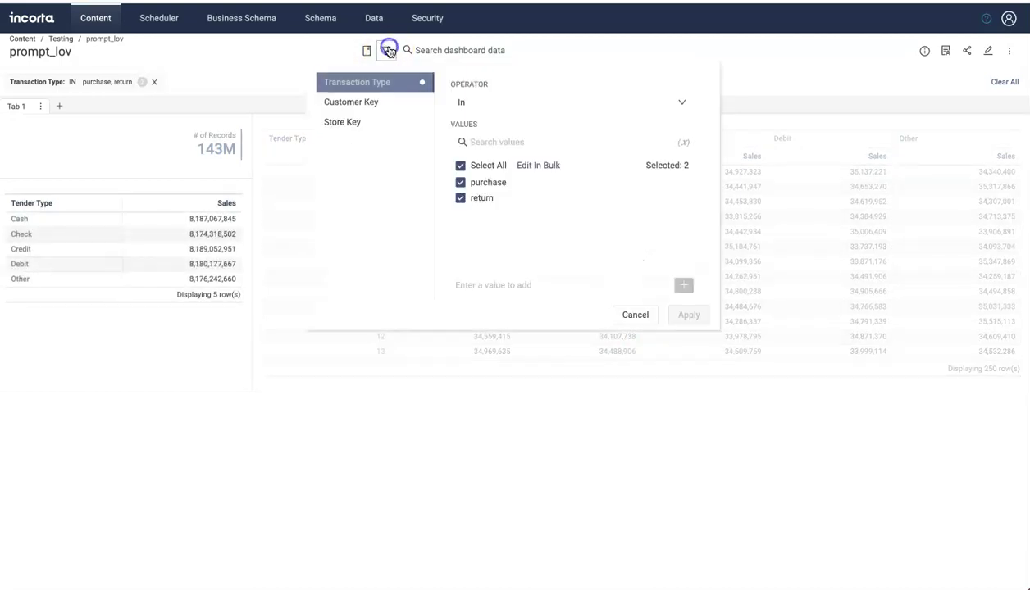
click(346, 122)
scroll(535, 237, down, 20)
scroll(529, 227, up, 15)
scroll(529, 226, up, 10)
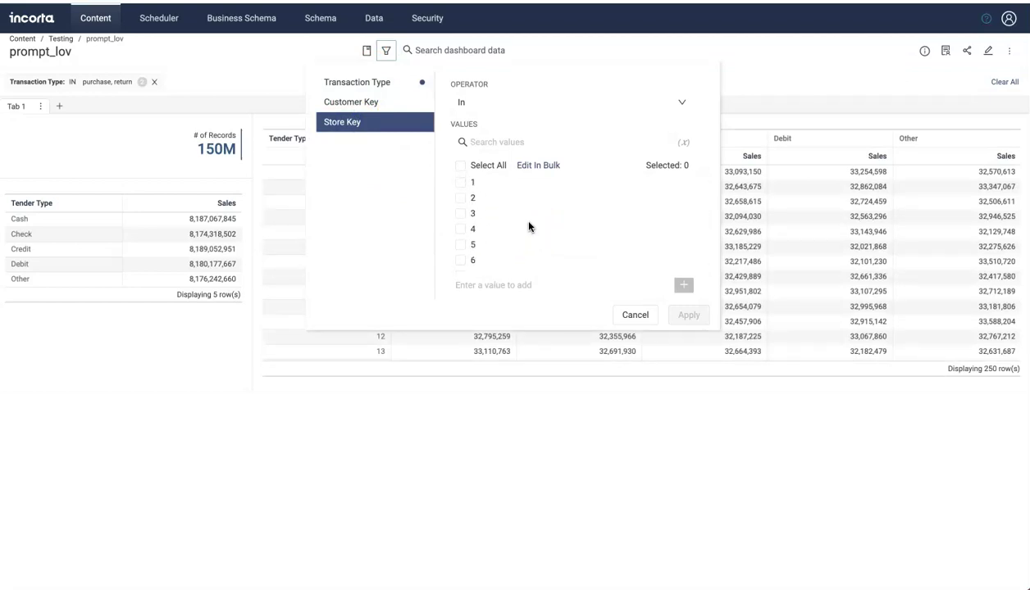
click(460, 165)
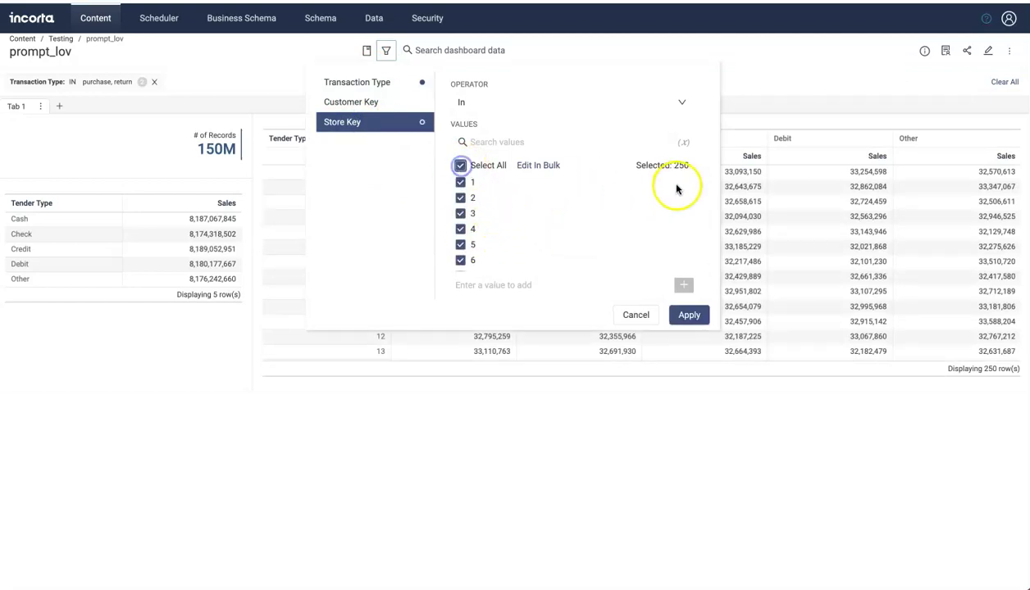